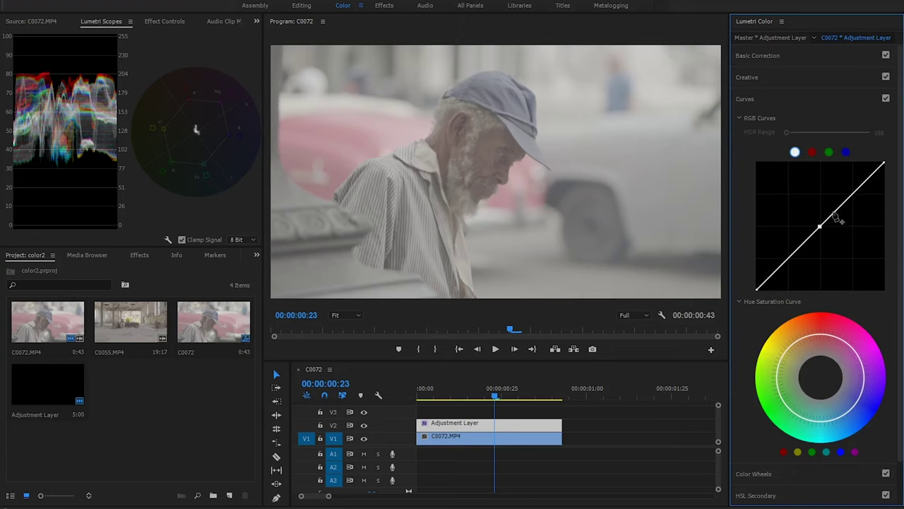
Shape a gentle S-curve on the adjustment layer's RGB curve, lifting the highlights and lowering the shadows.
left_click_drag(846, 201, 844, 191)
left_click_drag(803, 259, 795, 265)
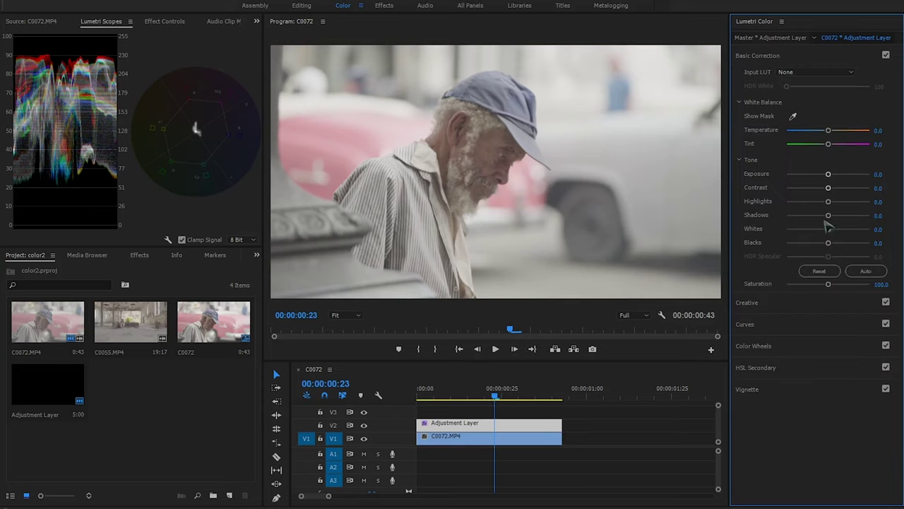
Set the adjustment layer's basic correction to Exposure -0.2, Contrast 42.7, Shadows 3.2, Whites 14.6 and Blacks -13.4.
left_click_drag(827, 187, 846, 189)
mouse_move(828, 243)
left_mouse_down()
mouse_move(815, 243)
mouse_move(833, 229)
left_mouse_up()
left_click_drag(828, 174, 827, 176)
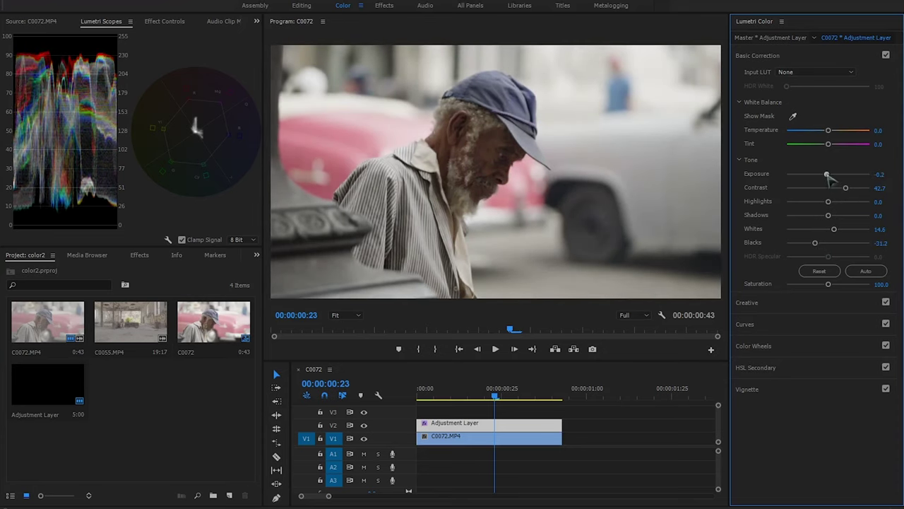
left_click_drag(828, 214, 824, 244)
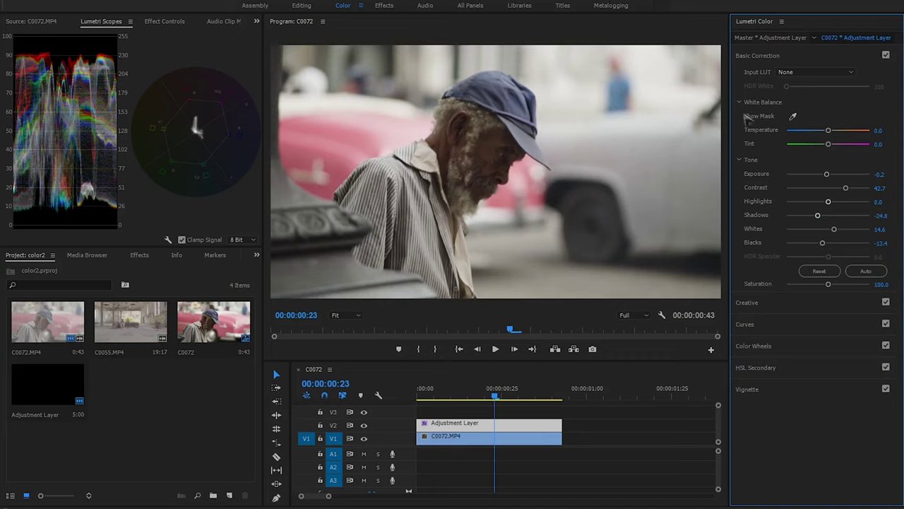
Compare the corrected shot with the original footage by switching the adjustment layer's track off and on.
left_click(364, 424)
left_click(364, 424)
left_click(364, 425)
left_click(364, 424)
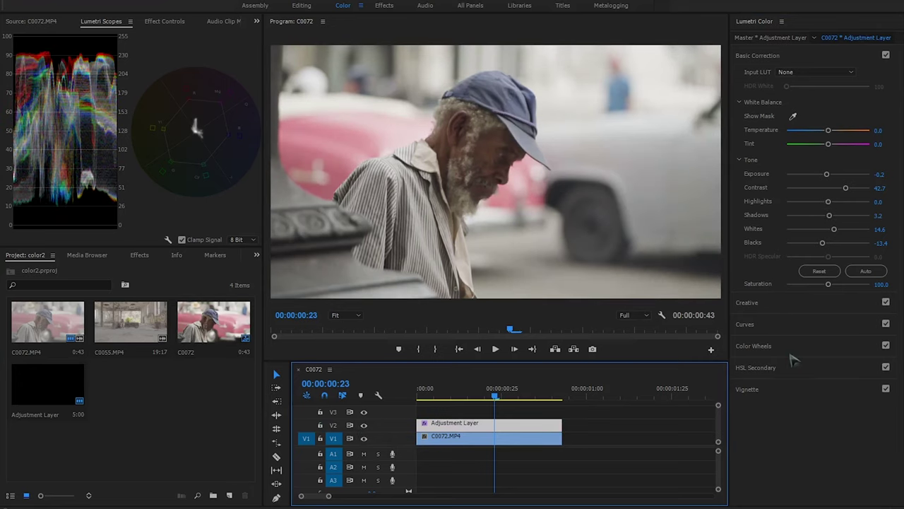
Add a second Lumetri Color effect with neutral settings to the adjustment layer.
left_click(165, 21)
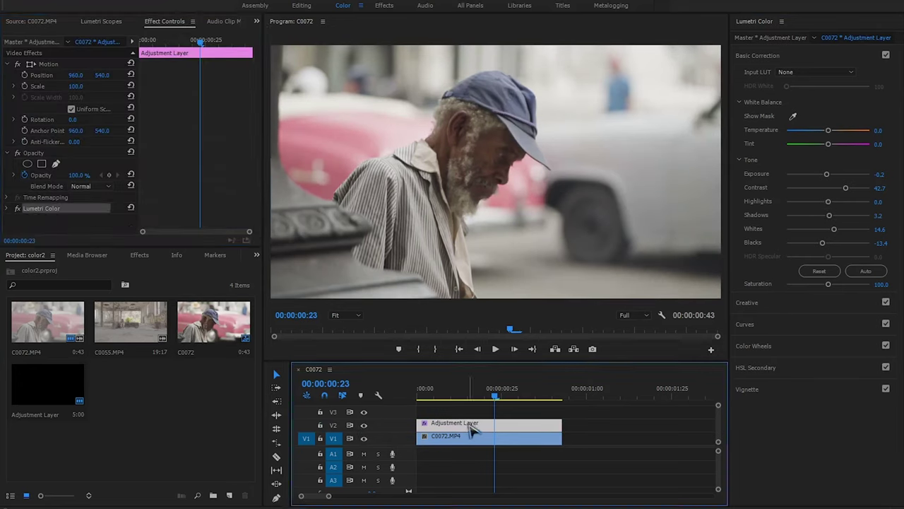
left_click(54, 212)
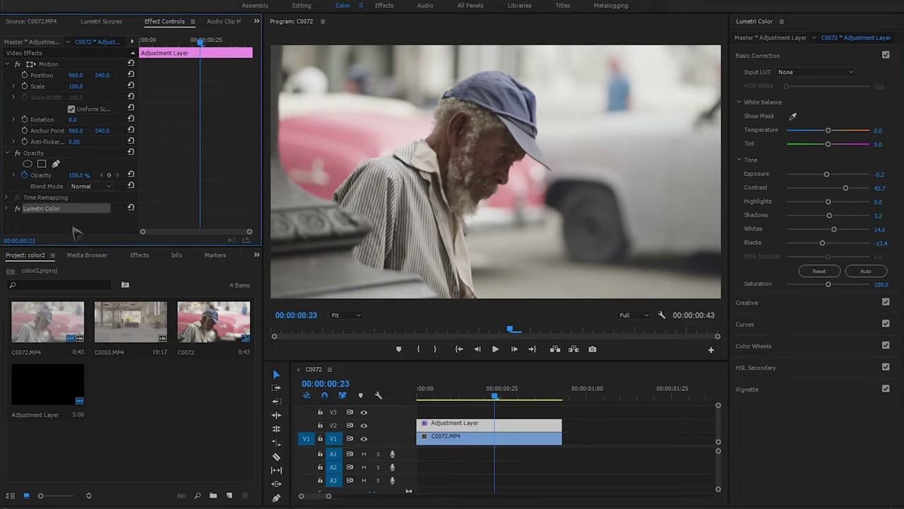
key("ctrl+c")
key("ctrl+v")
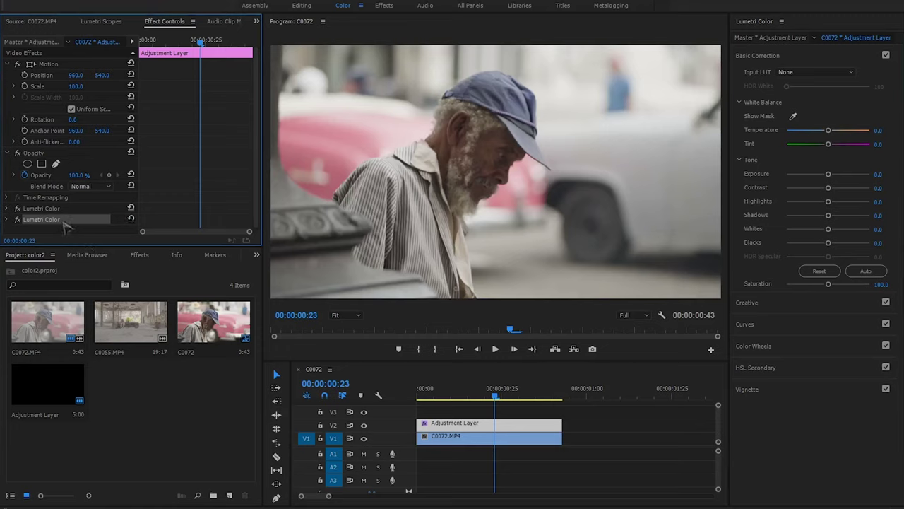
Set the second Lumetri Color effect's basic correction to Contrast 35.0, Highlights -51.6, Whites 32.5 and Blacks -8.3.
left_click(829, 243)
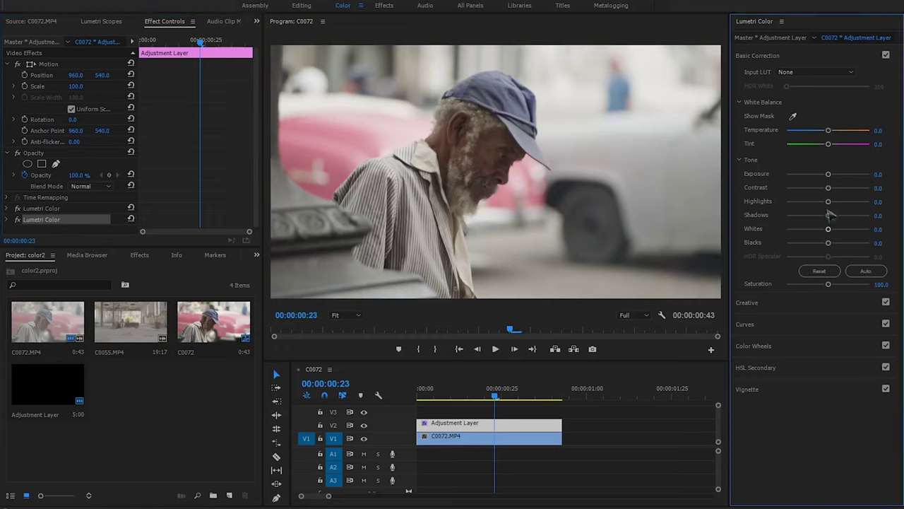
left_click_drag(828, 187, 843, 189)
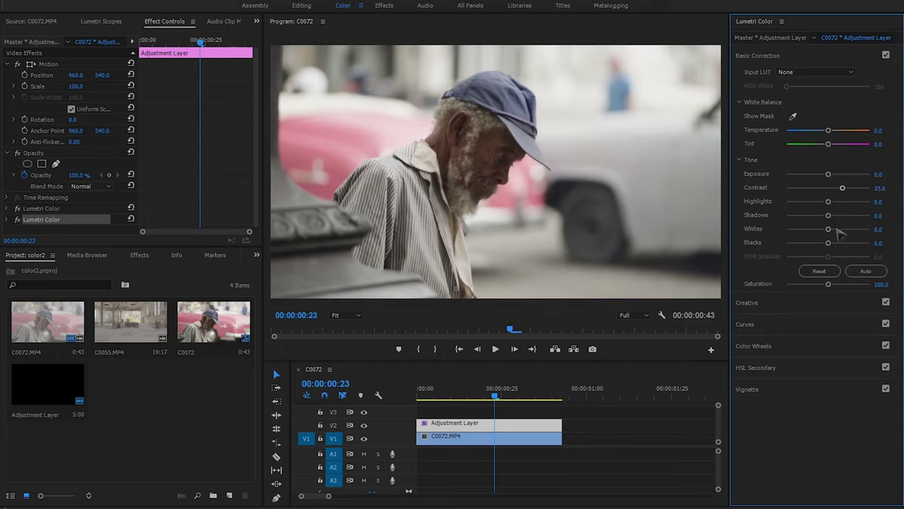
left_click_drag(828, 243, 824, 243)
left_click_drag(828, 202, 844, 233)
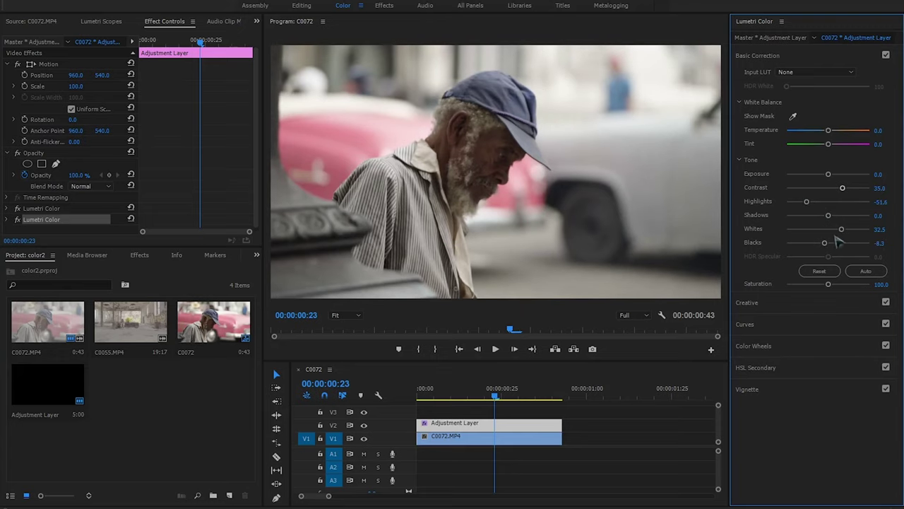
left_click(812, 302)
left_click(821, 93)
left_click(821, 99)
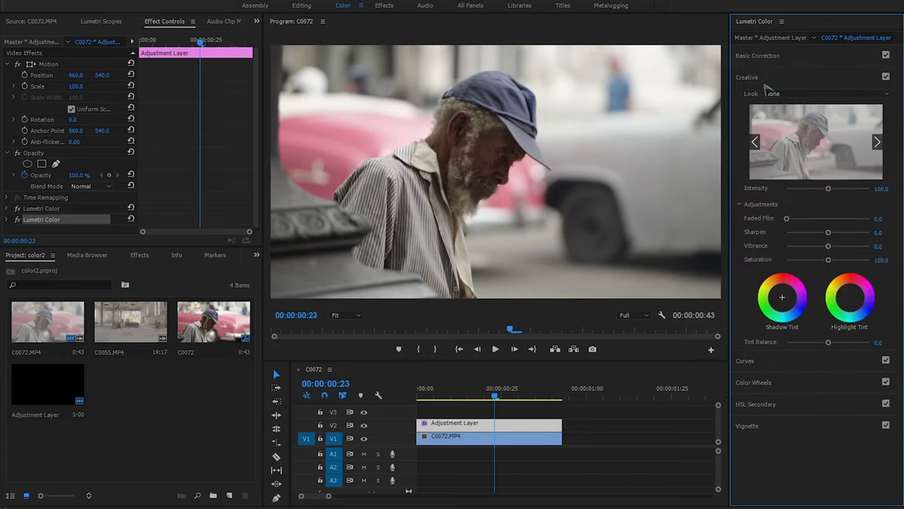
left_click(785, 92)
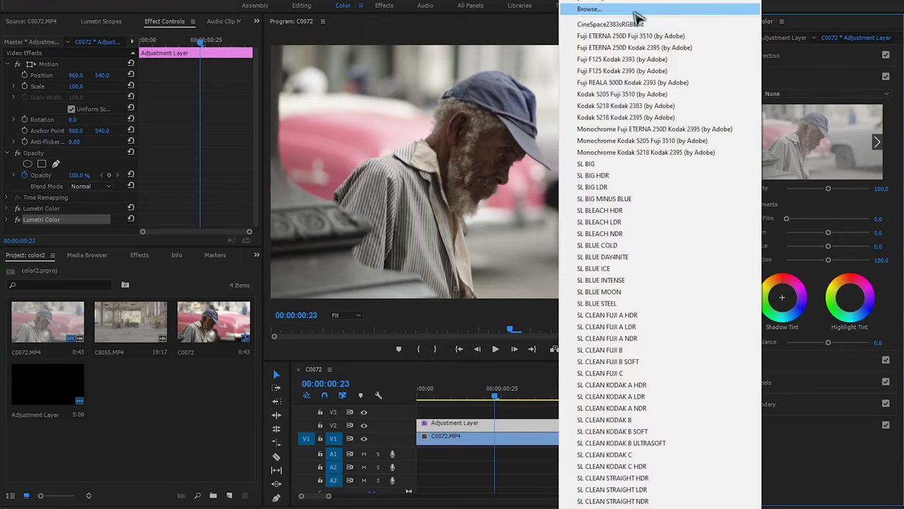
left_click(804, 74)
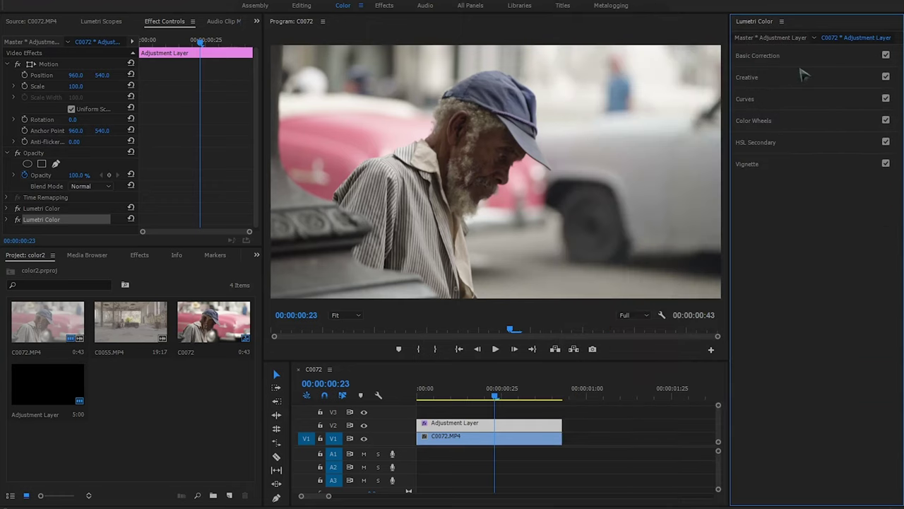
Load OrangeTeal.cube as the creative look of the second Lumetri Color effect and set its intensity to 49.7.
left_click(804, 75)
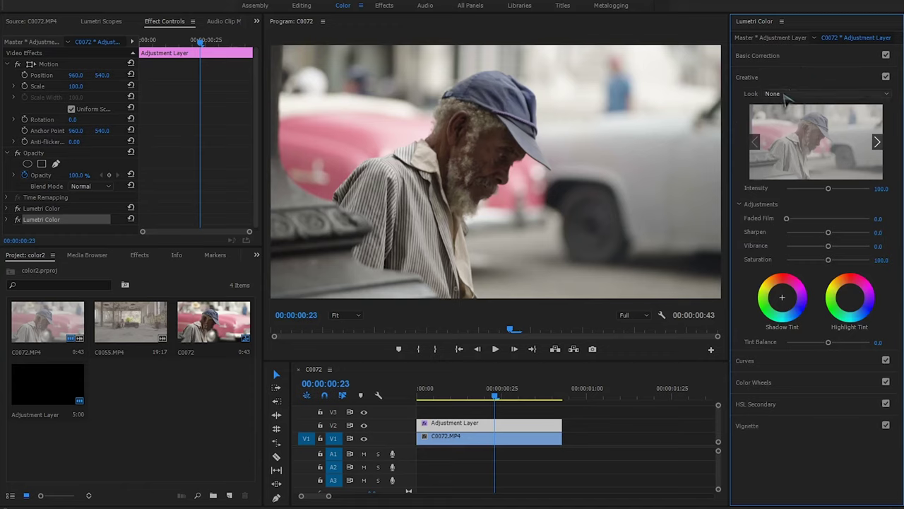
left_click(787, 96)
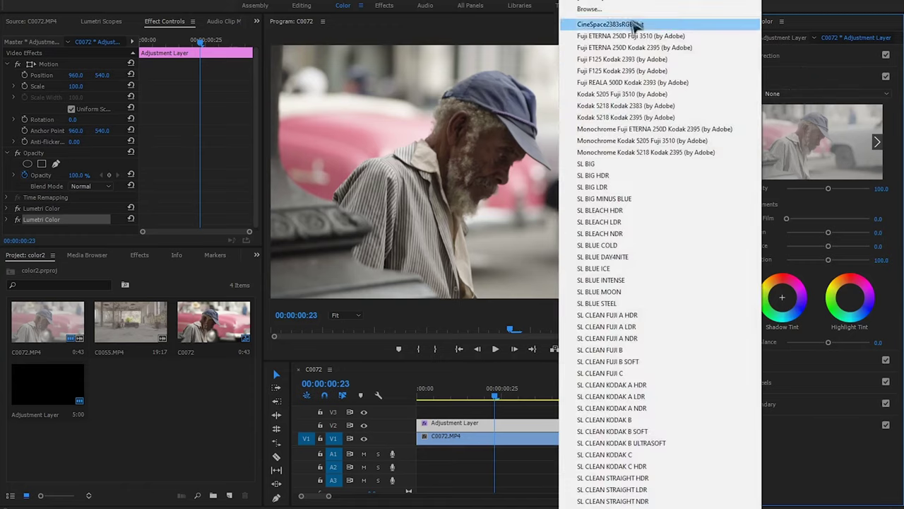
left_click(601, 9)
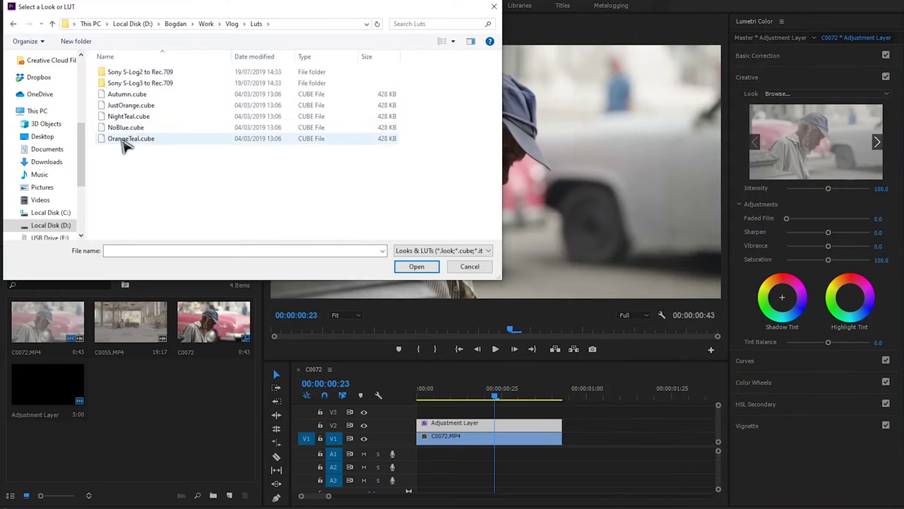
double_click(123, 140)
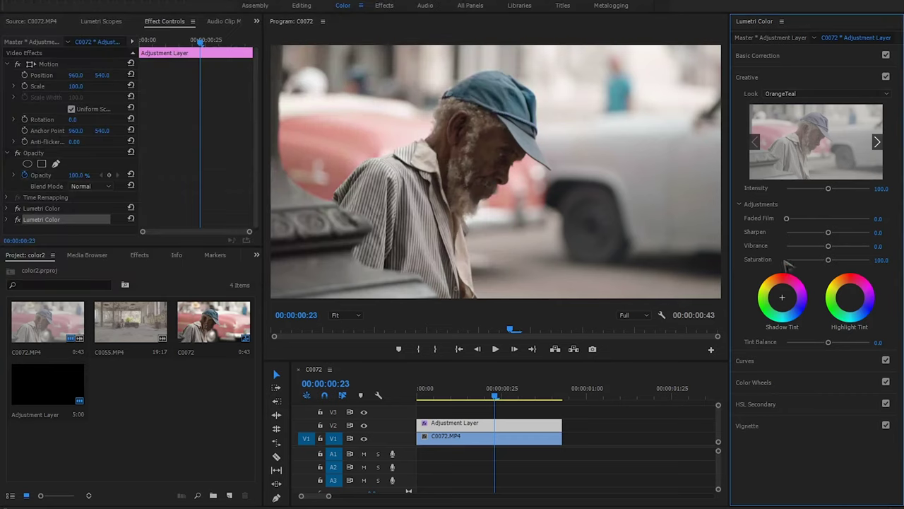
left_click_drag(829, 192, 806, 192)
Compare the OrangeTeal grade with the ungraded footage by switching track V2 off and on, and save the project.
left_click(364, 424)
left_click(364, 424)
double_click(363, 425)
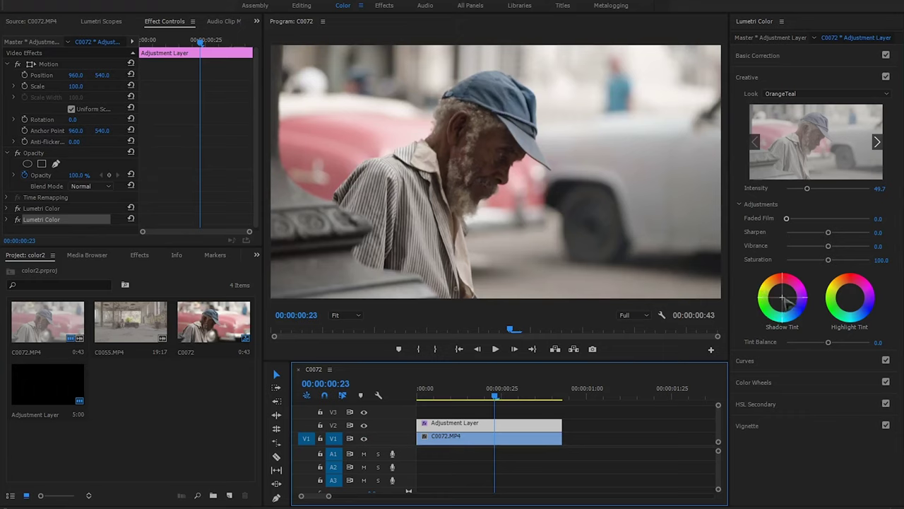
key("ctrl+s")
Tint the shadows slightly toward cyan and the highlights slightly toward red, and fine-tune the tint balance.
left_click(784, 299)
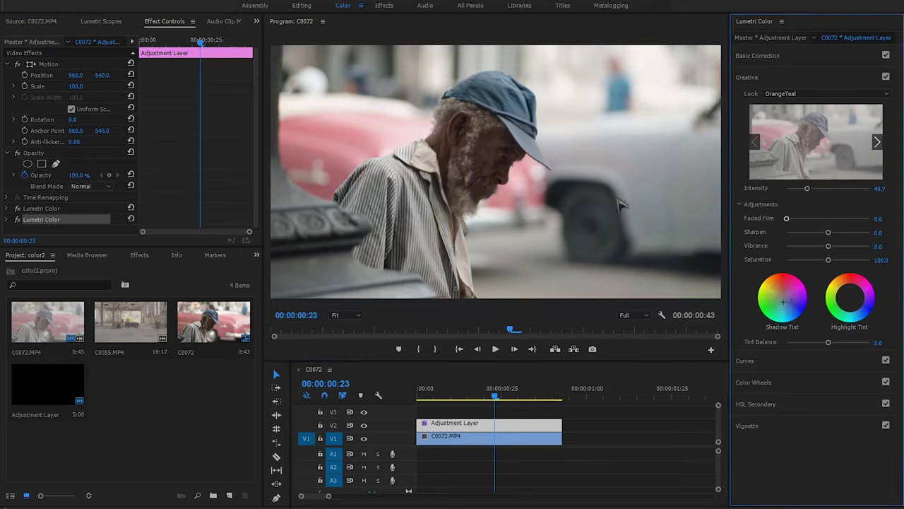
left_click(886, 77)
left_click(885, 76)
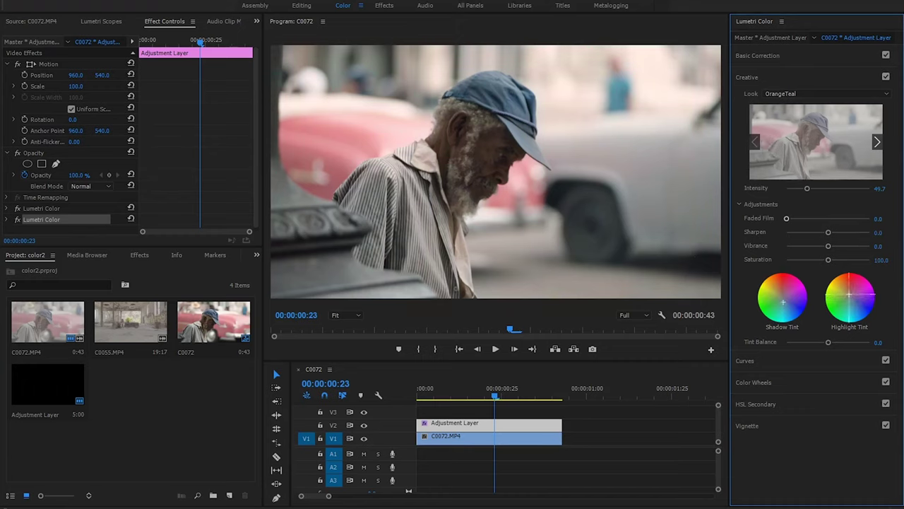
left_click_drag(828, 343, 808, 342)
left_click(834, 344)
left_click_drag(833, 345, 832, 346)
Add a subtle dark vignette and adjust the white balance to Temperature 3.2 and Tint 0.6.
left_click(785, 425)
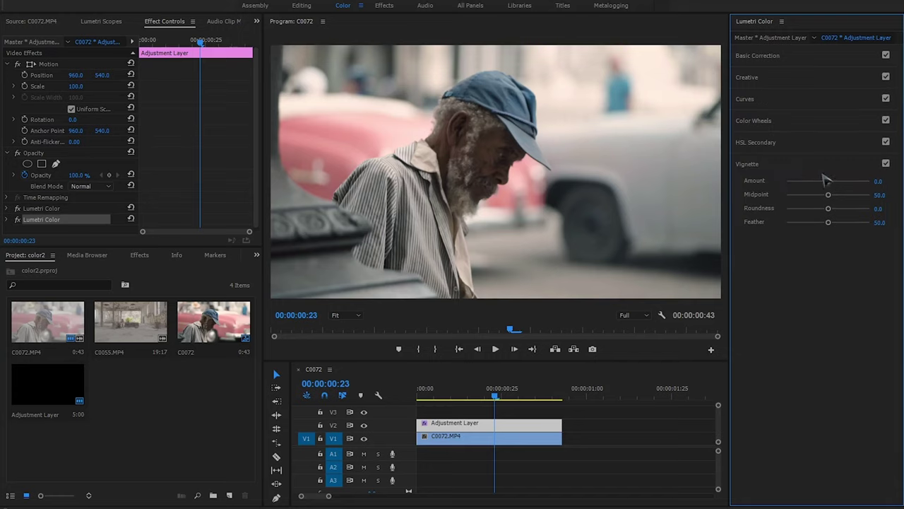
mouse_move(832, 182)
left_mouse_down()
mouse_move(814, 182)
mouse_move(822, 183)
left_mouse_up()
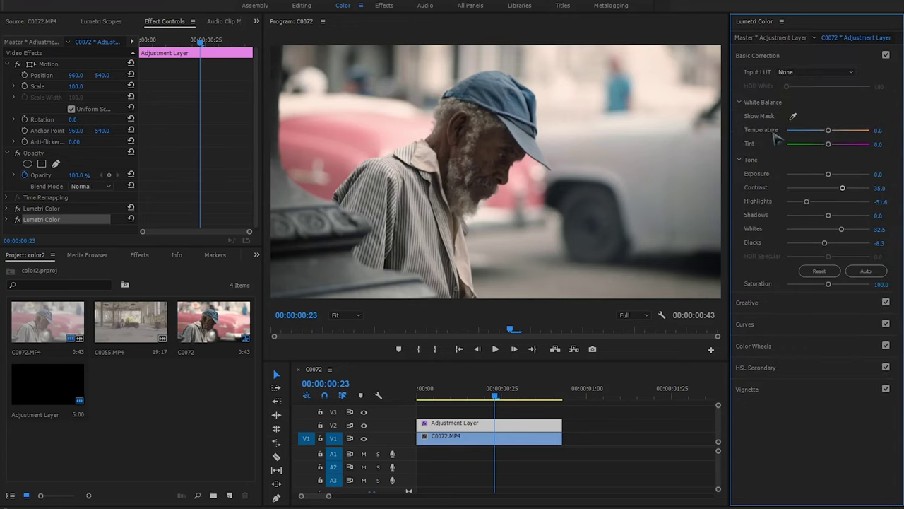
left_click(831, 148)
Compare the finished grade with the flat original by repeatedly hiding and showing the adjustment layer's track.
left_click(364, 426)
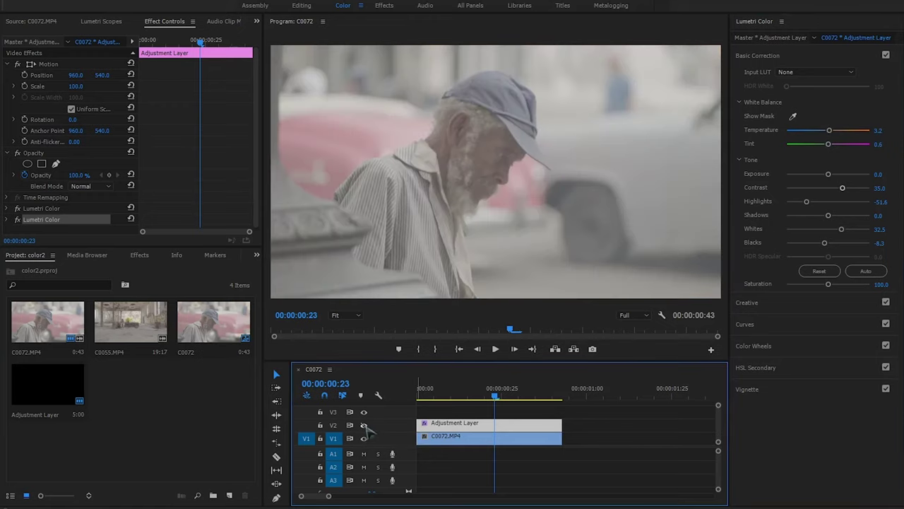
left_click(364, 425)
left_click(364, 426)
left_click(363, 425)
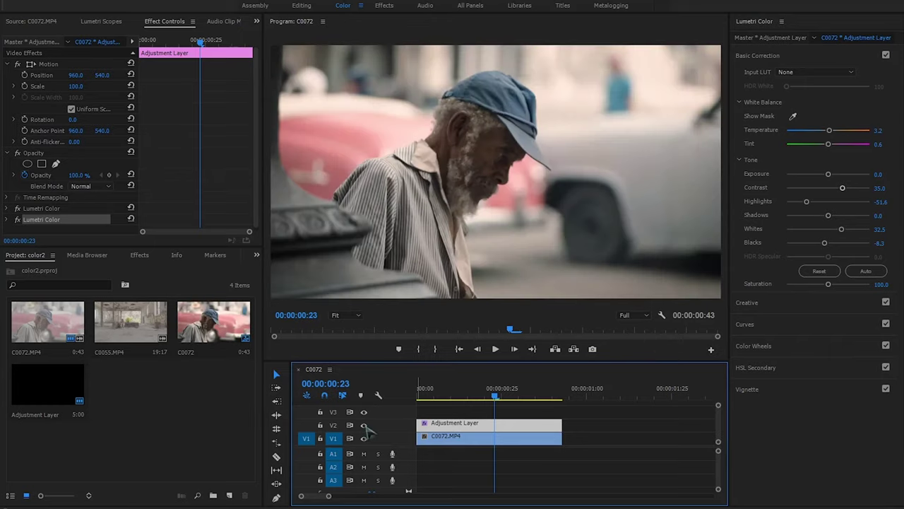
left_click(364, 425)
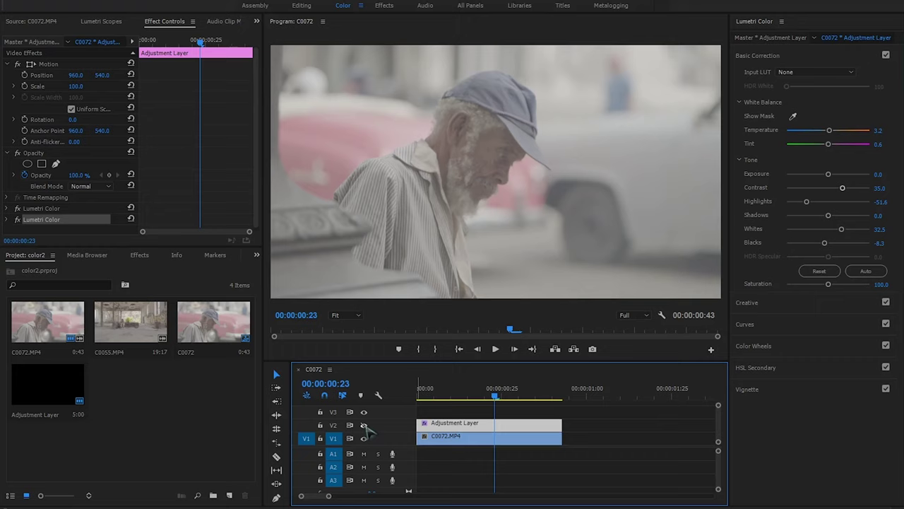
left_click(364, 425)
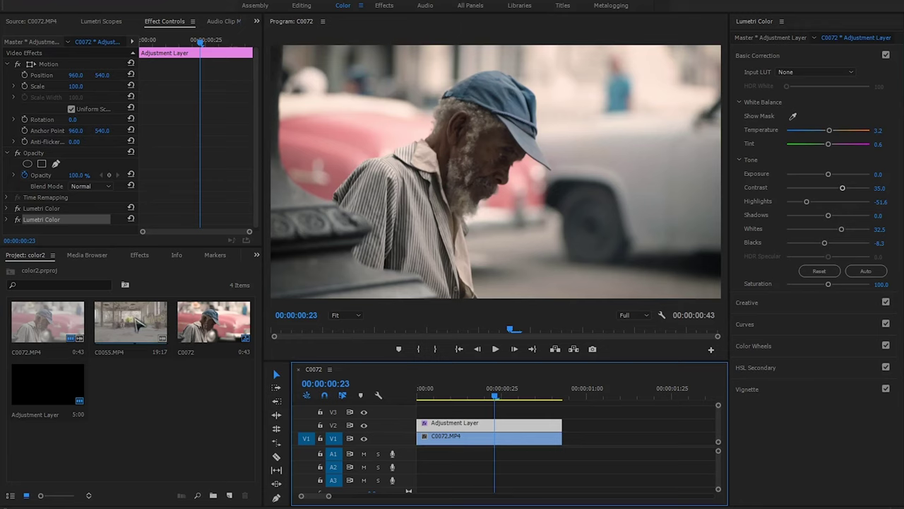
Place clip C0055.MP4 on V1 beneath the adjustment layer in place of C0072.MP4, with the adjustment layer visible and selected.
left_click_drag(145, 324, 495, 435)
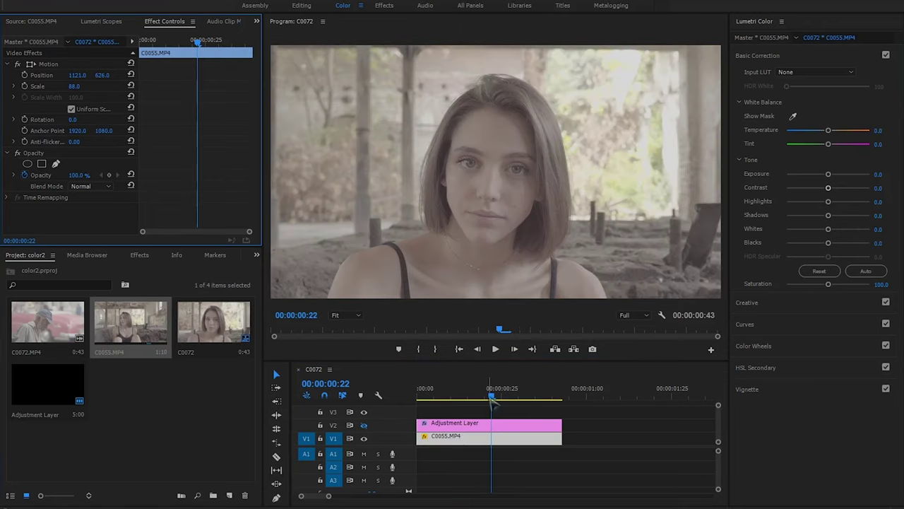
left_click(365, 426)
left_click(466, 425)
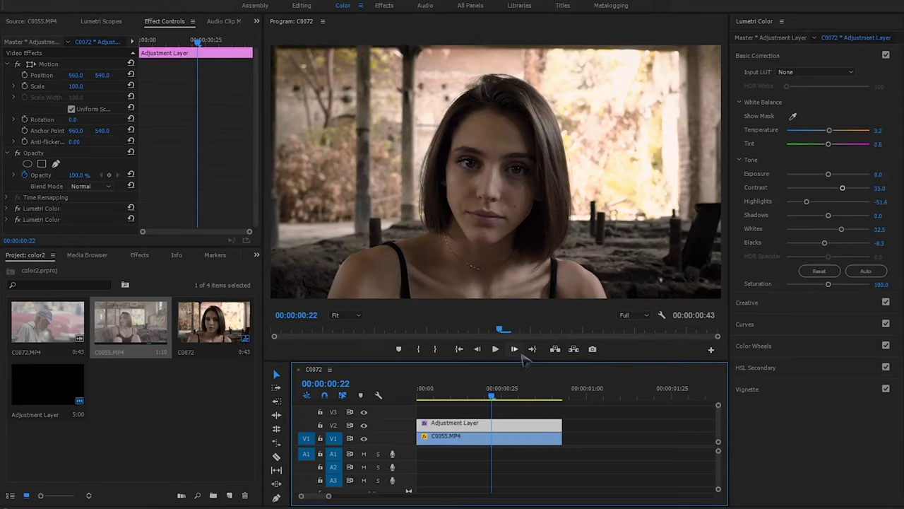
Draw a freeform opacity mask around a patch of forehead skin on C0055.MP4 and show it in the vectorscope.
left_click(101, 22)
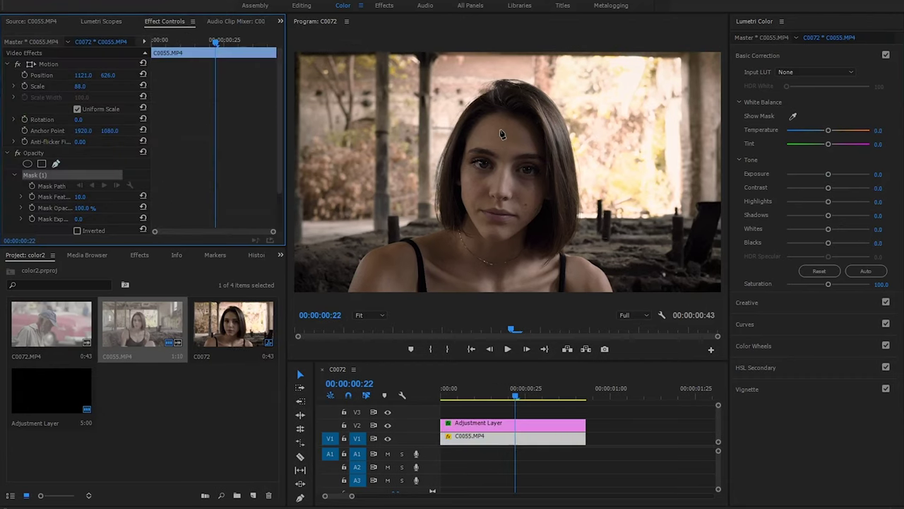
left_click(497, 122)
left_click_drag(473, 145, 498, 152)
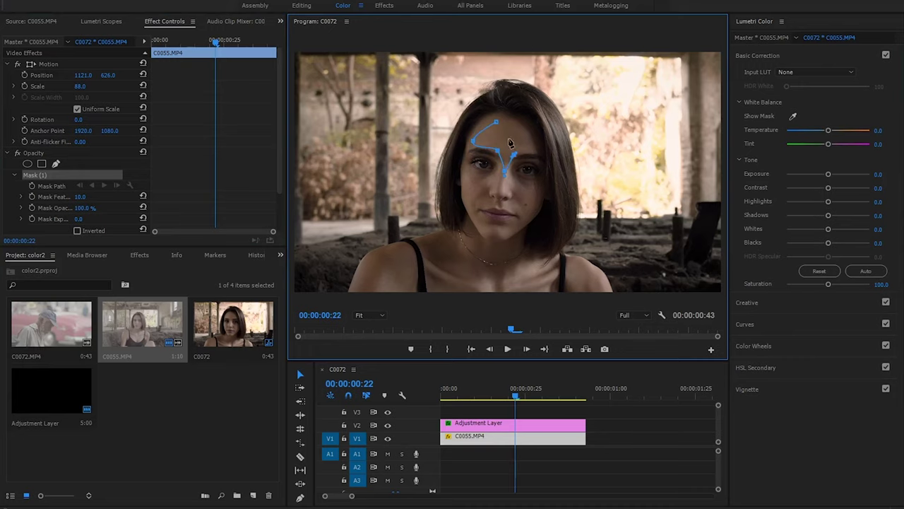
left_click(497, 123)
left_click(106, 21)
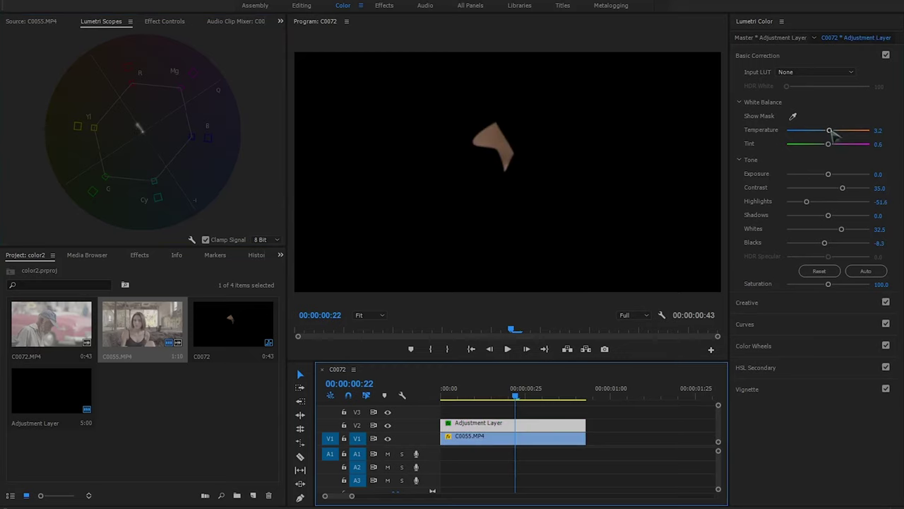
Balance the skin tone against the vectorscope by setting Temperature to 10.8 and Tint to 9.6 on the adjustment layer.
left_click_drag(832, 132, 834, 133)
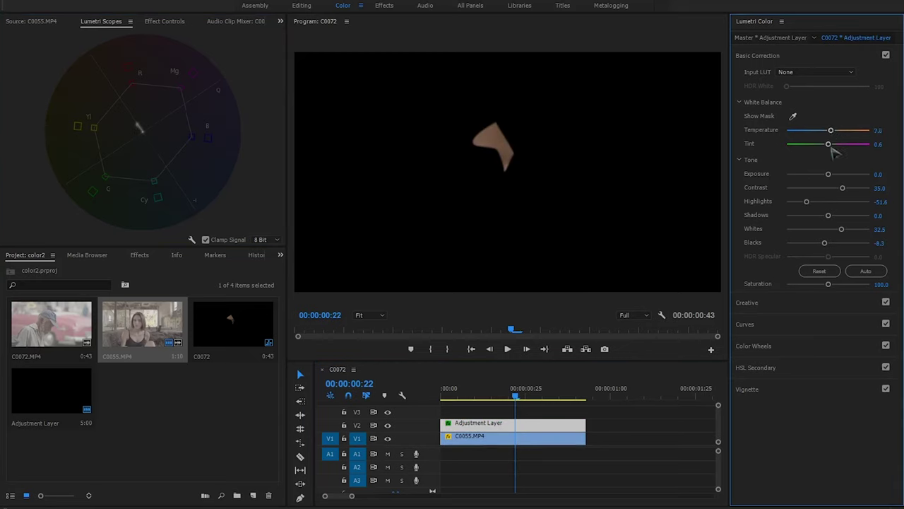
key("ctrl+z")
left_click_drag(830, 146, 832, 146)
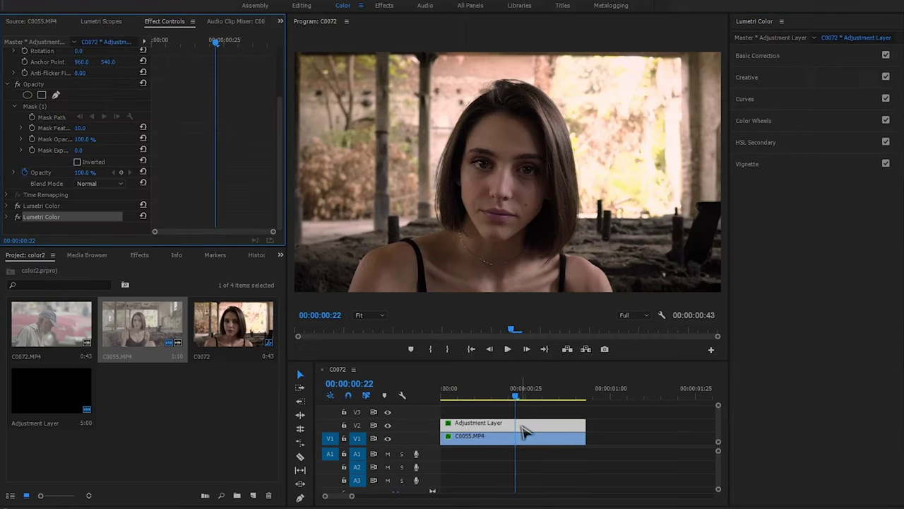
Set Highlights to -100.0 and Shadows to 12.1 in the upper Lumetri Color effect, and compare the result with the ungraded clip.
left_click(9, 207)
left_click(8, 206)
scroll(134, 201, "down", 2)
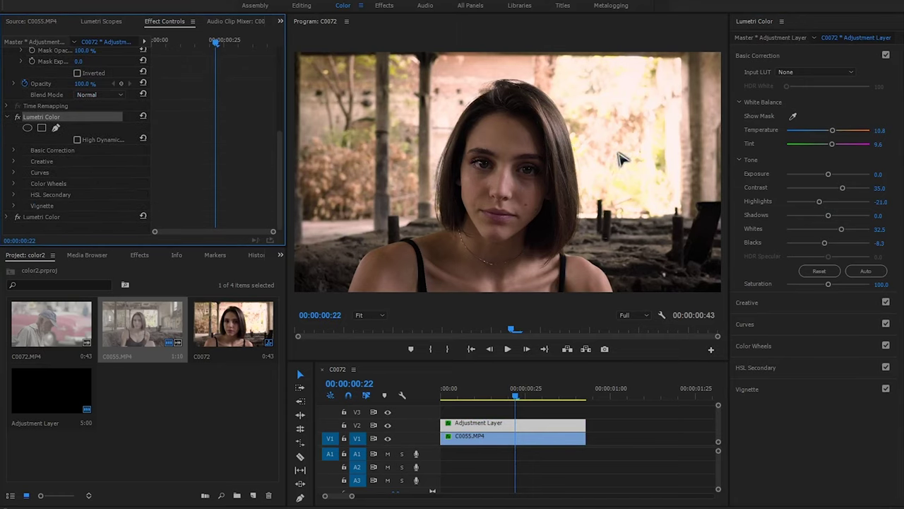
left_click_drag(819, 202, 783, 202)
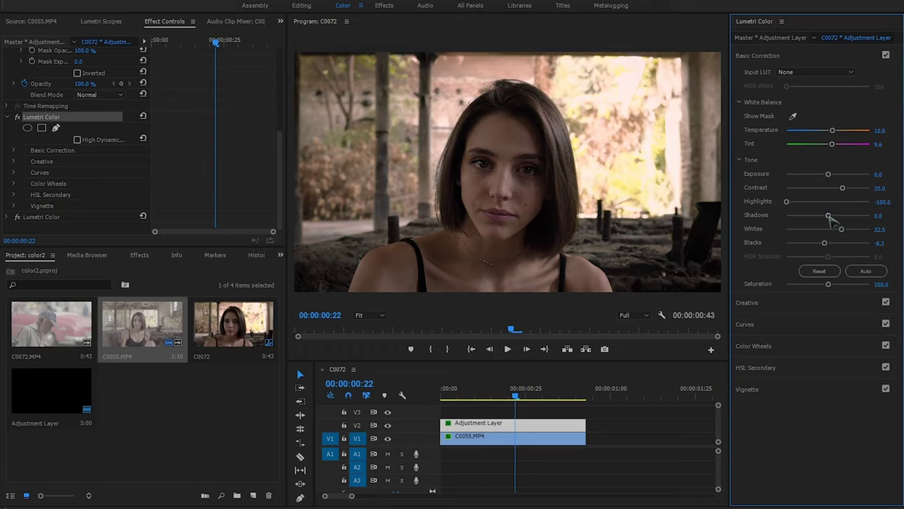
left_click_drag(828, 216, 868, 226)
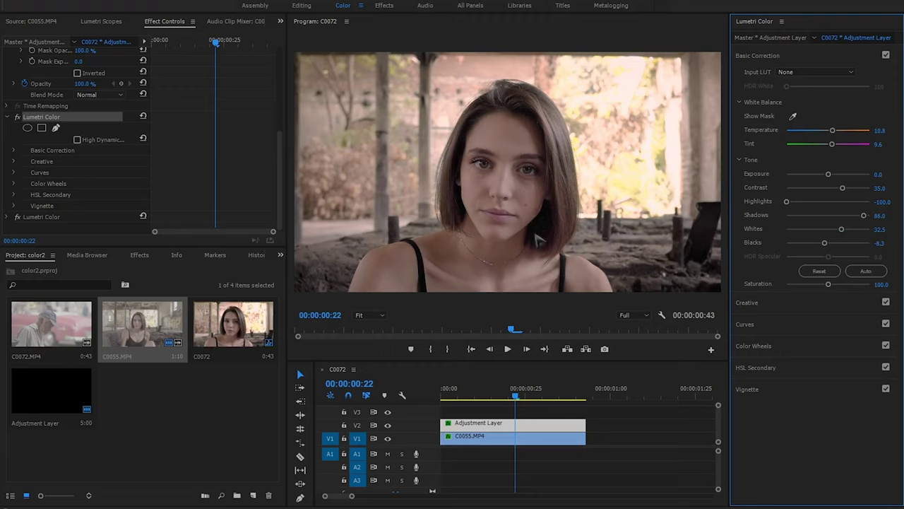
left_click(834, 215)
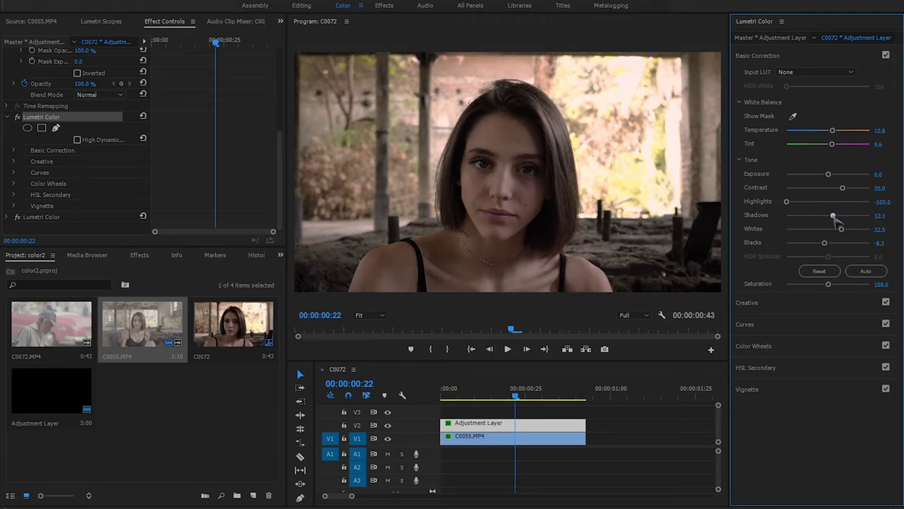
left_click(388, 425)
left_click(390, 426)
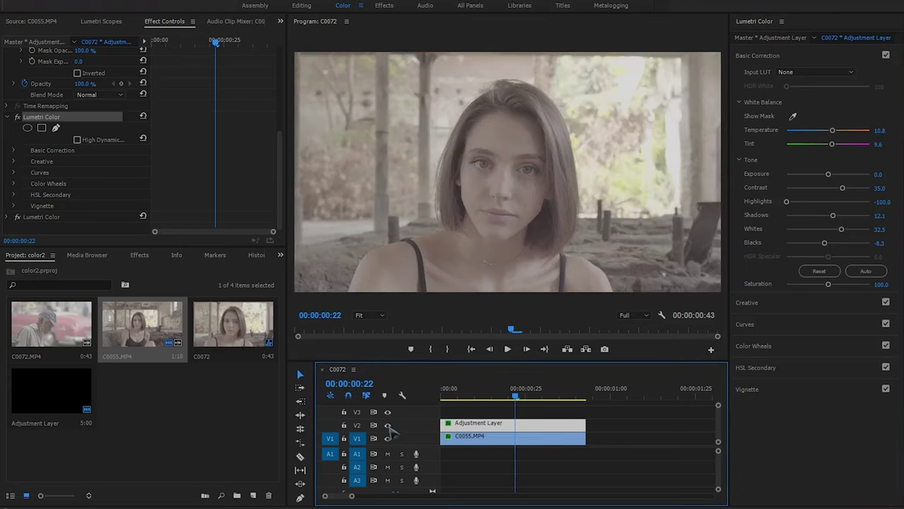